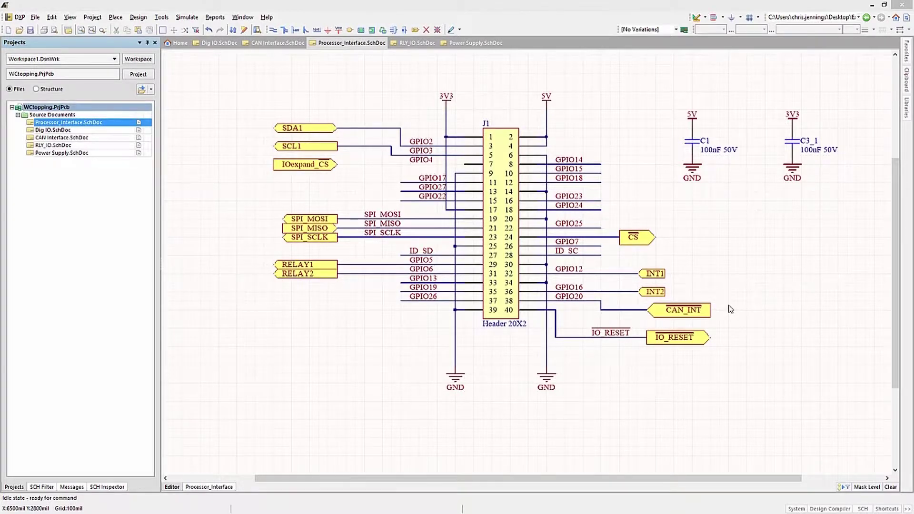
# Step: Open Find Similar Objects for capacitor C1
pyautogui.click(689, 141)
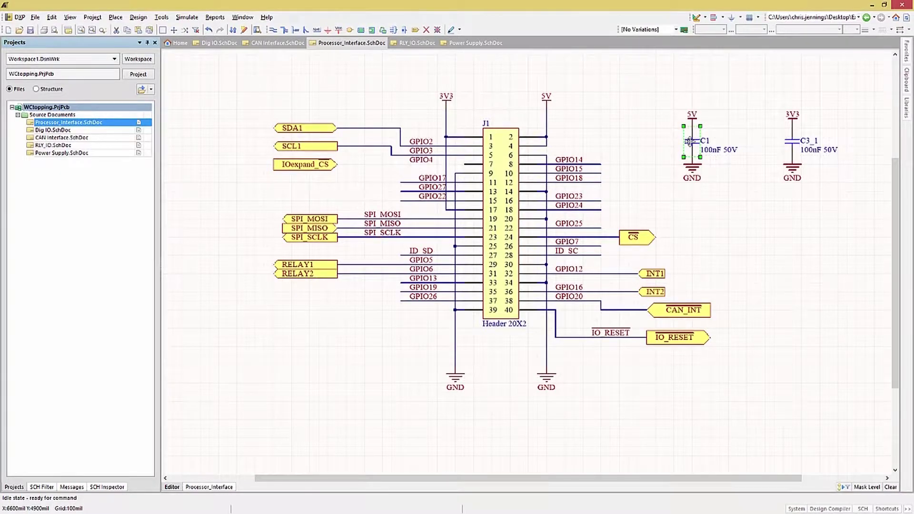
pyautogui.rightClick(690, 142)
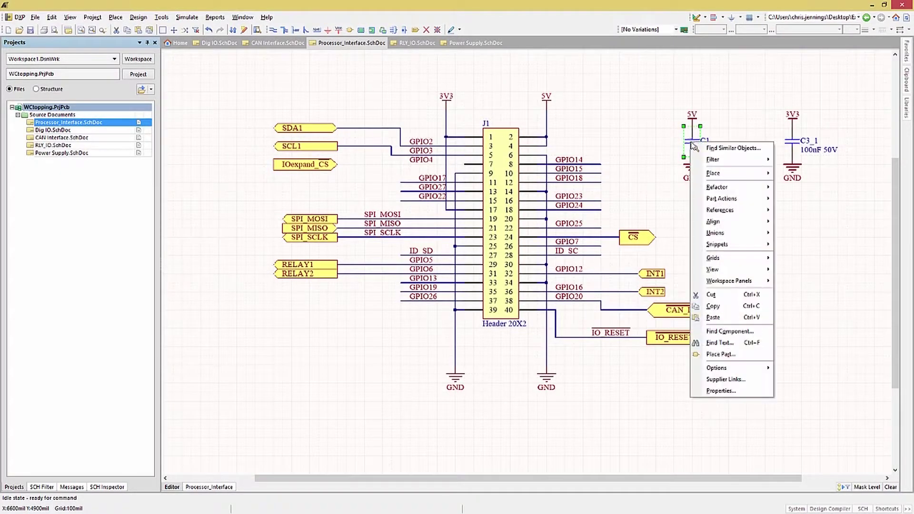
pyautogui.click(716, 149)
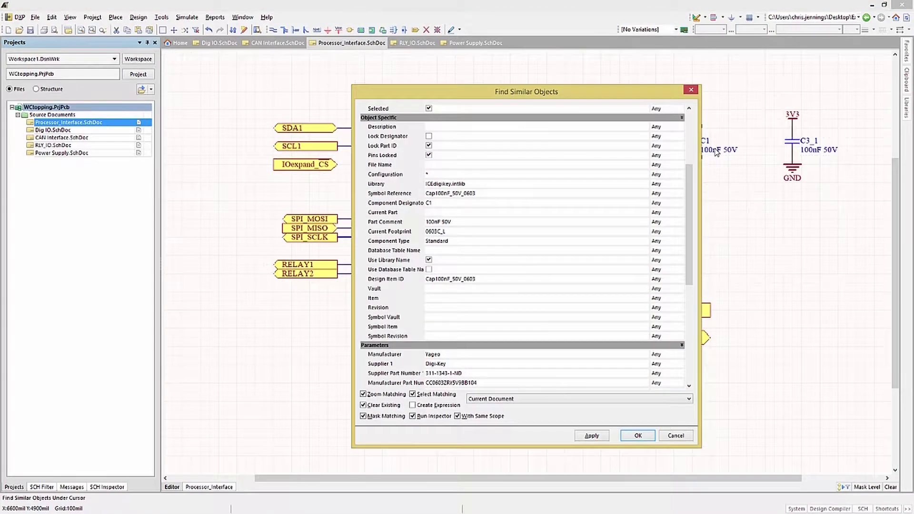
pyautogui.moveTo(693, 186); pyautogui.dragTo(693, 206)
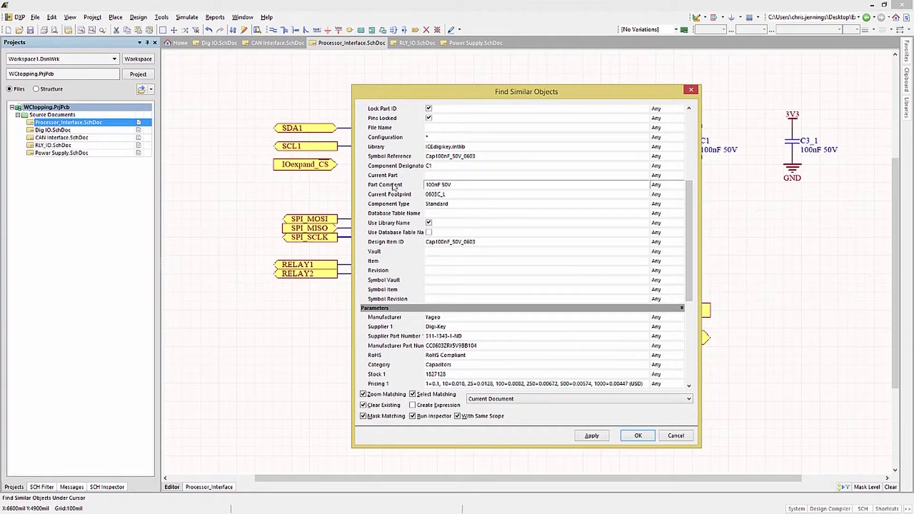
# Step: Set the Part Comment (100nF 50V) match rule to Same
pyautogui.click(390, 185)
pyautogui.click(676, 187)
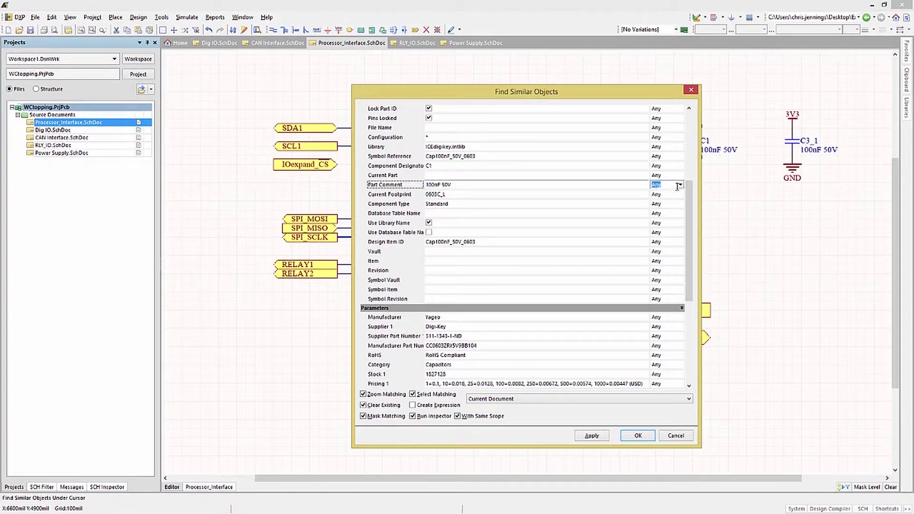
pyautogui.click(681, 185)
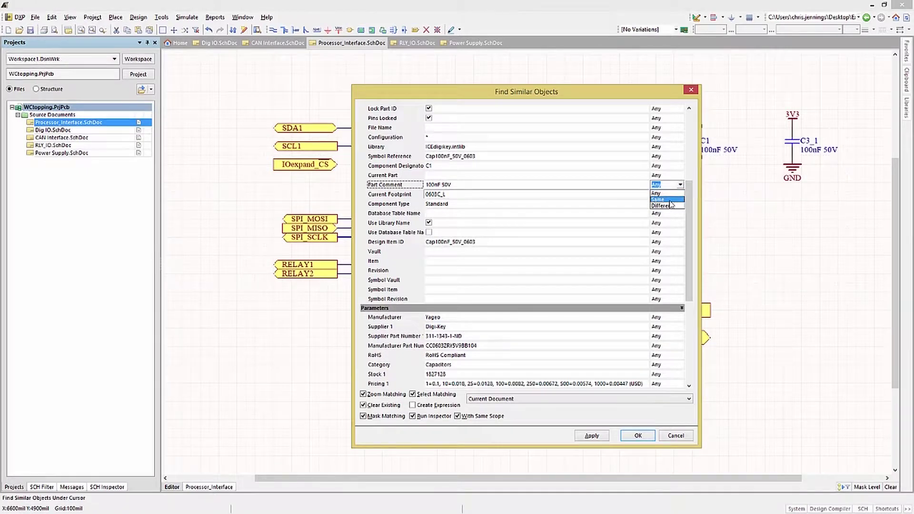
pyautogui.click(670, 200)
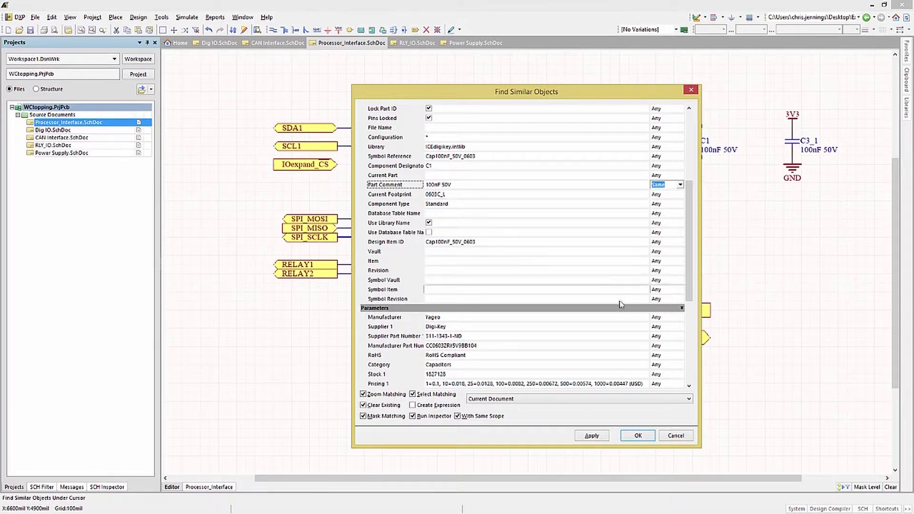
pyautogui.click(689, 400)
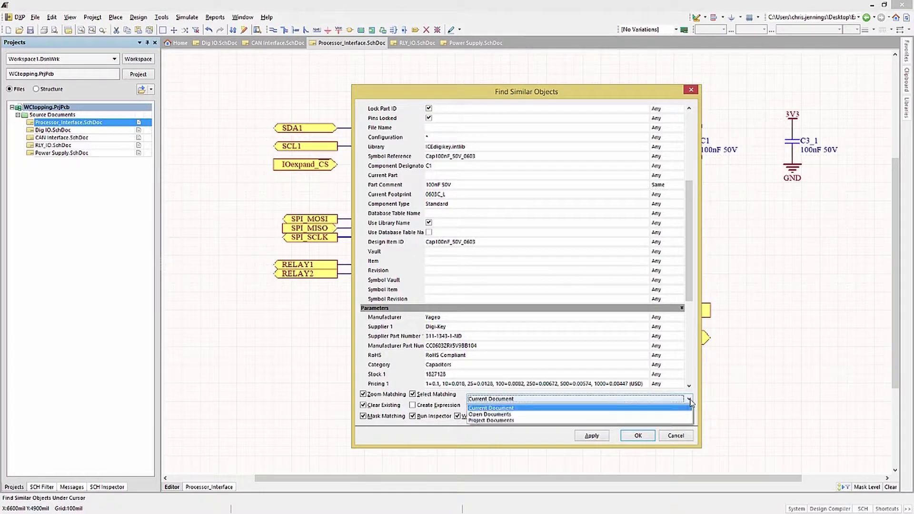
# Step: Run the 100nF 50V match across Project Documents and apply it, with the dialog moved aside
pyautogui.click(495, 421)
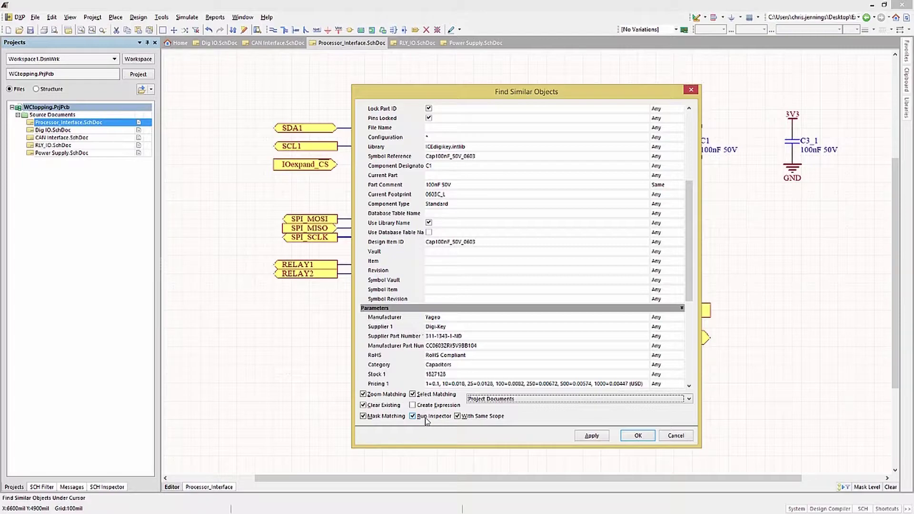
pyautogui.click(590, 435)
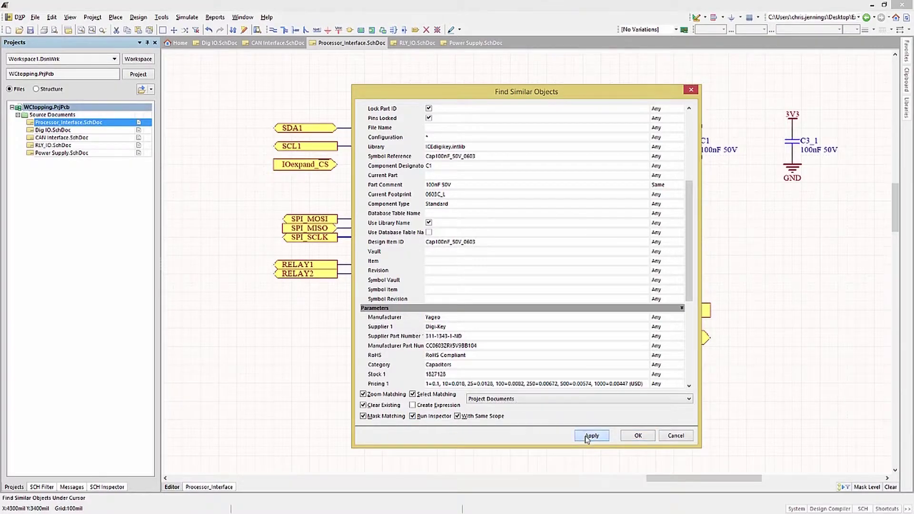
pyautogui.moveTo(583, 96); pyautogui.dragTo(532, 94)
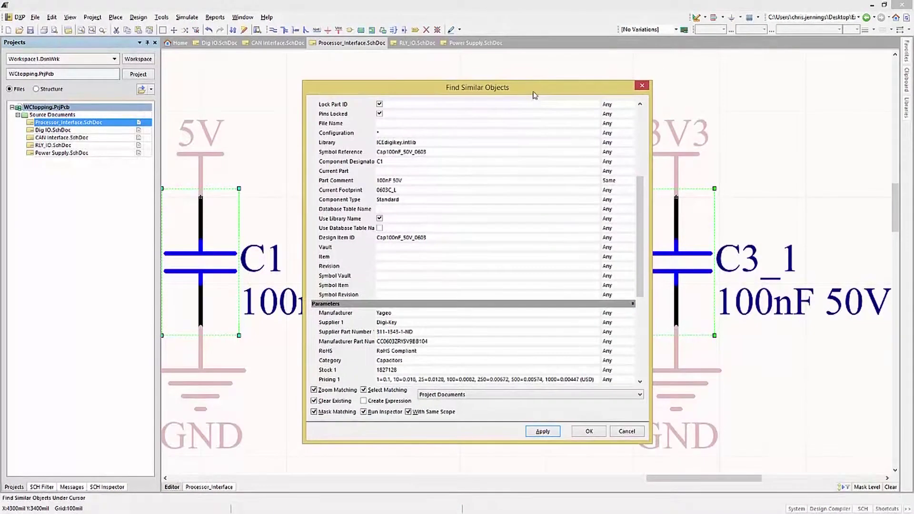
pyautogui.click(588, 431)
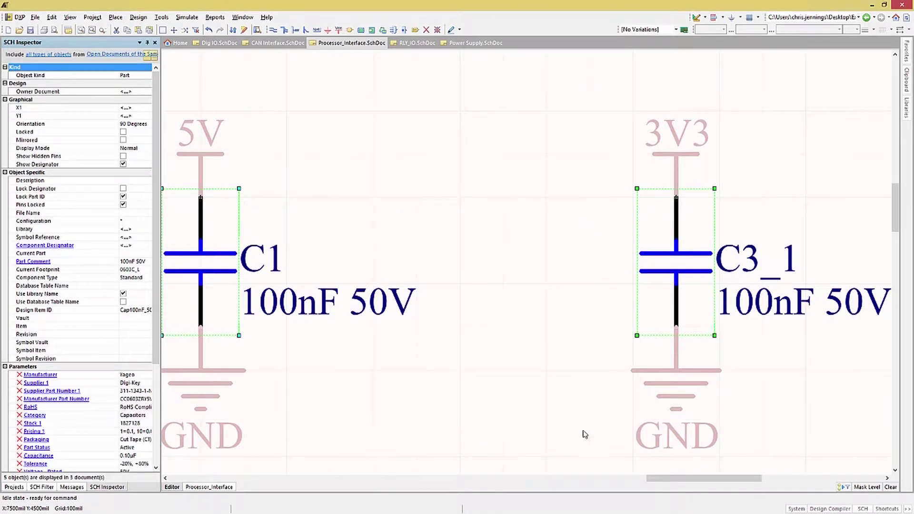
# Step: In the widened SCH Inspector, change the five capacitors' Part Comment from 100nF 50V to 101nF 50V
pyautogui.moveTo(162, 264); pyautogui.dragTo(225, 264)
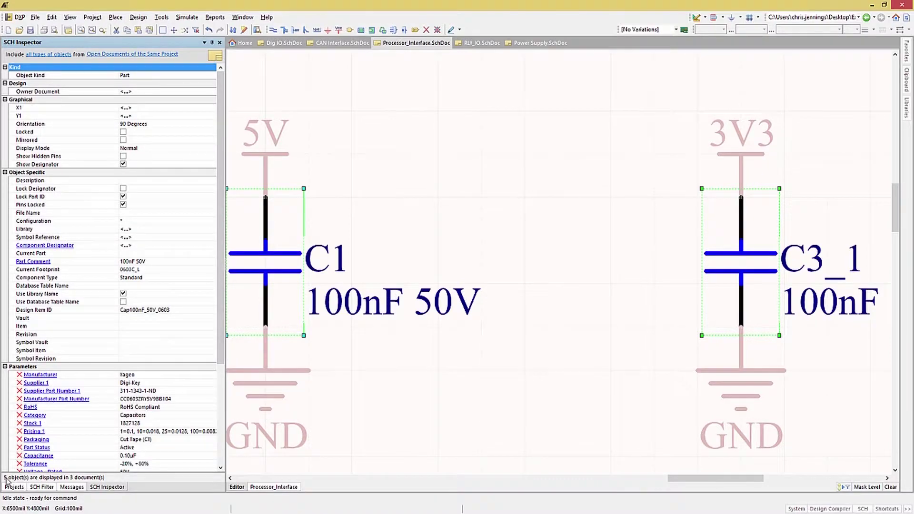
pyautogui.click(129, 263)
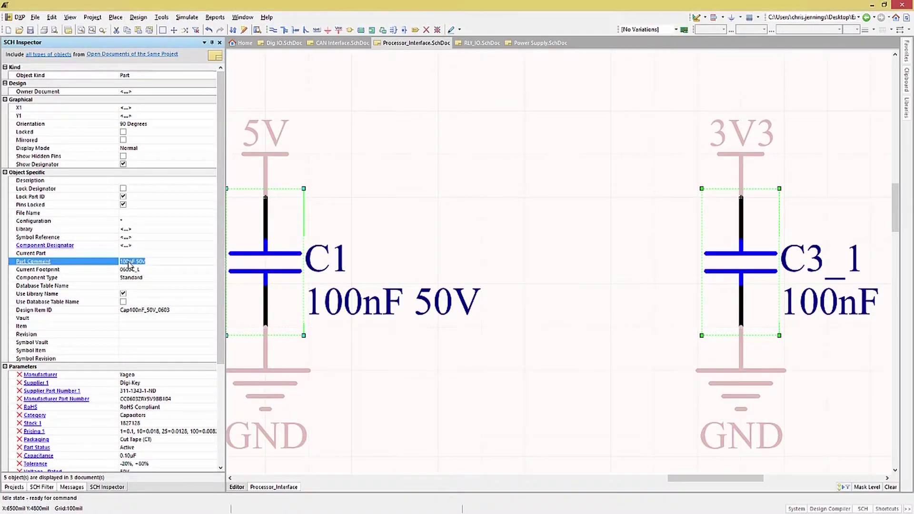
pyautogui.click(129, 261)
pyautogui.press('BackSpace')
pyautogui.write('1')
pyautogui.press('Return')
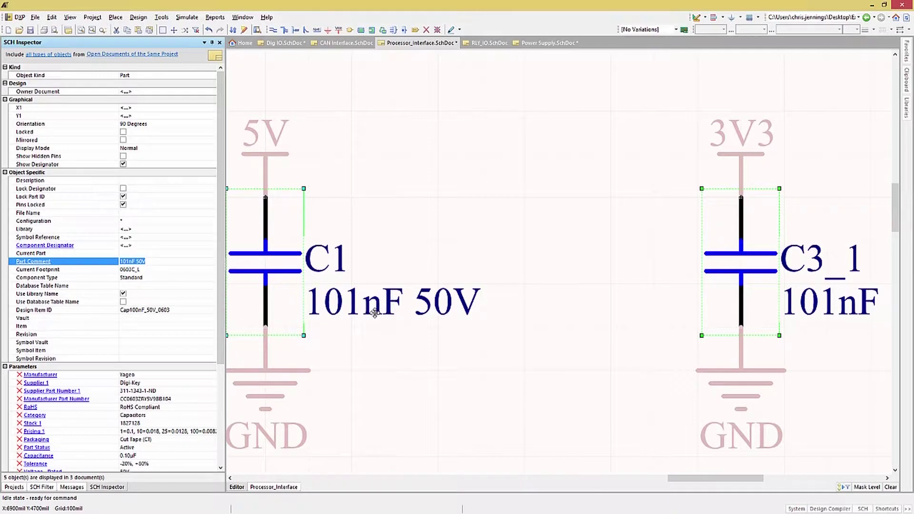
pyautogui.click(14, 487)
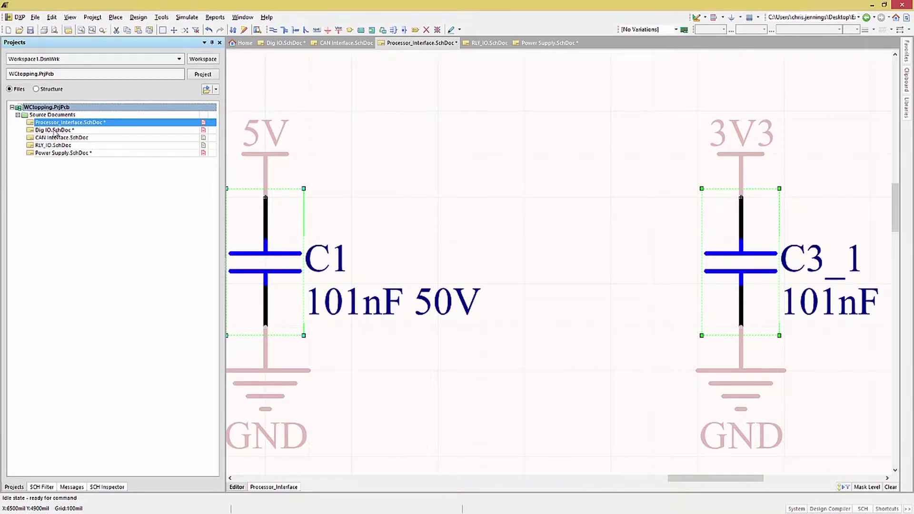
# Step: Check on the Dig IO sheet that C5_3 reads 101nF 50V, then open another project sheet
pyautogui.doubleClick(54, 130)
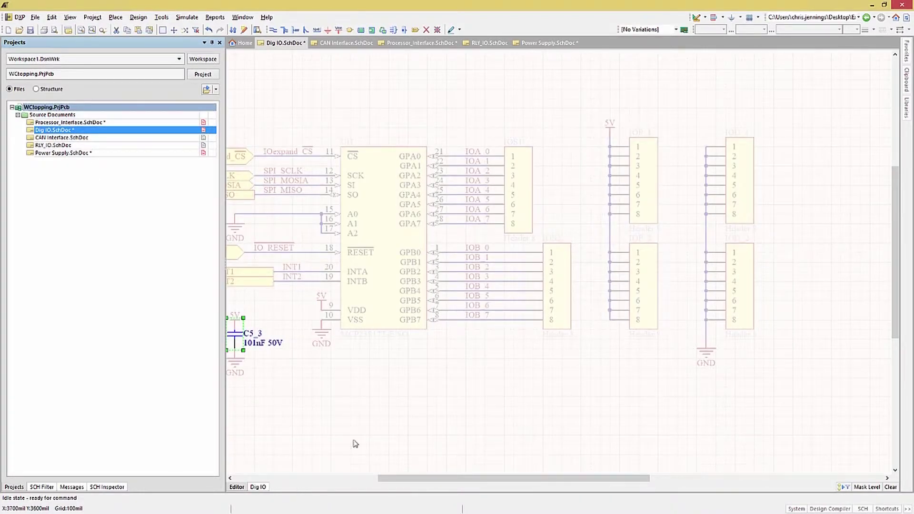
pyautogui.moveTo(393, 480); pyautogui.dragTo(363, 479)
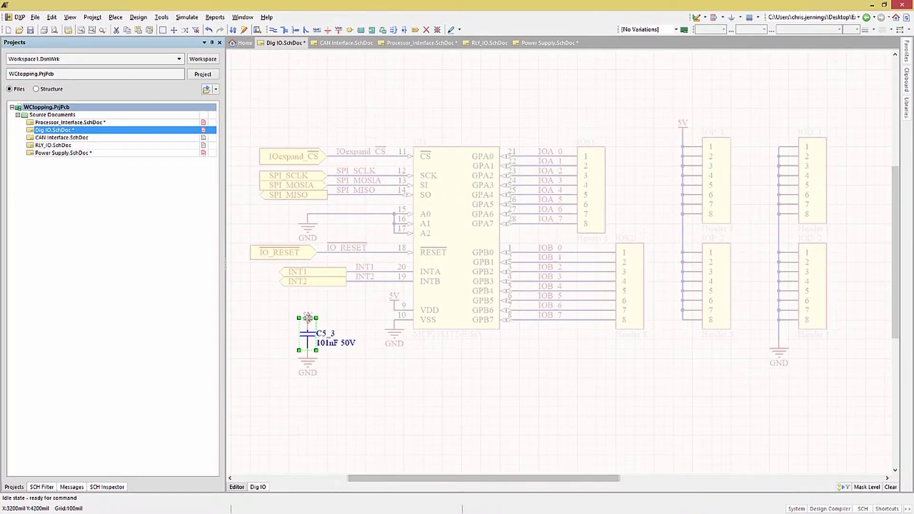
pyautogui.doubleClick(64, 153)
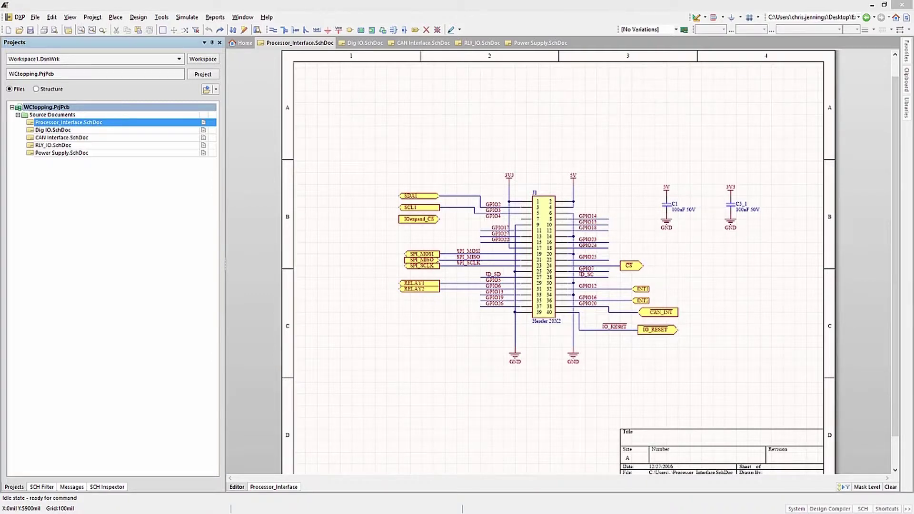
# Step: Select every object on the Processor_Interface sheet from the Edit menu
pyautogui.click(506, 270)
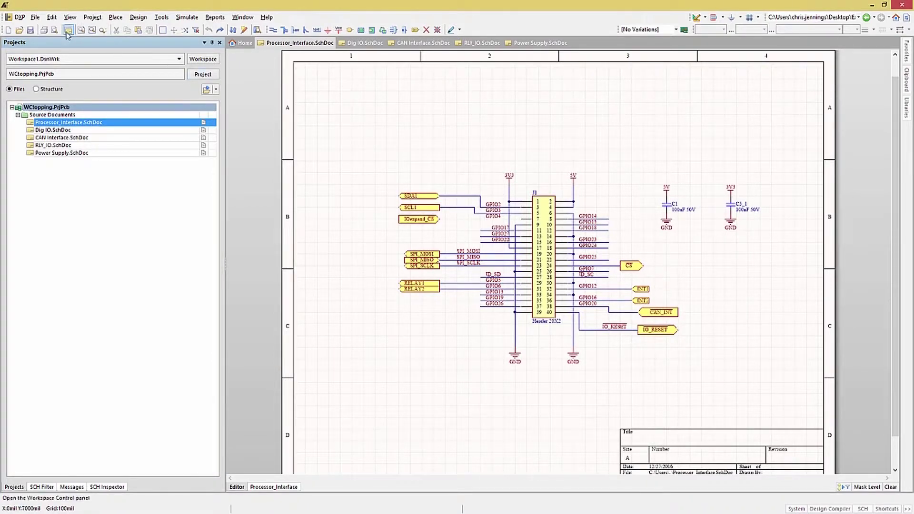
pyautogui.click(51, 17)
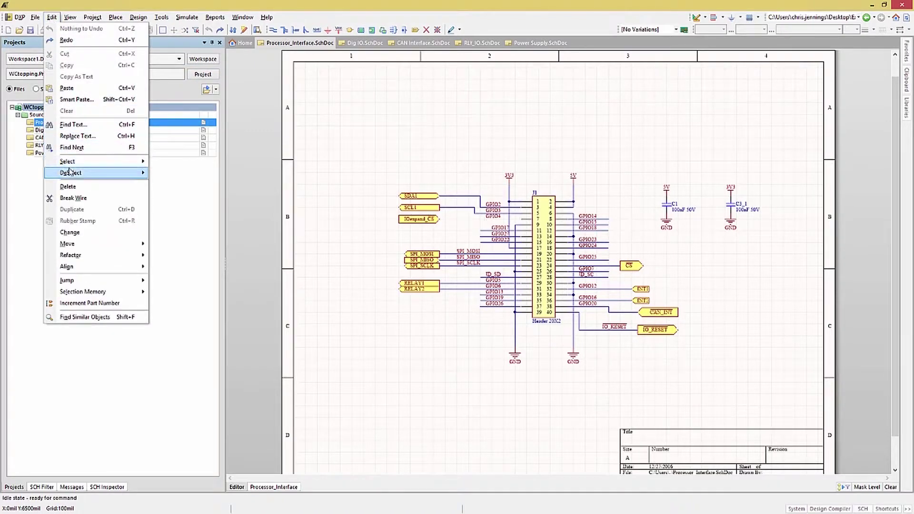
pyautogui.moveTo(142, 162)
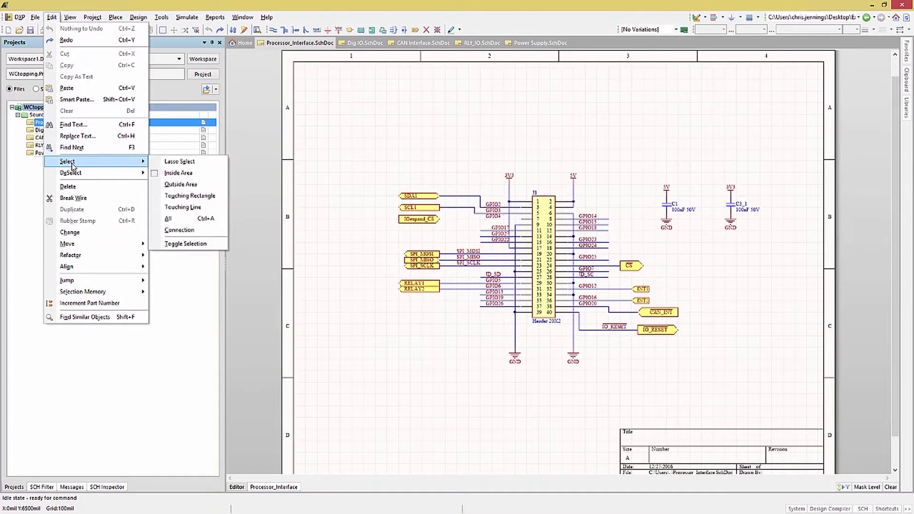
pyautogui.click(208, 222)
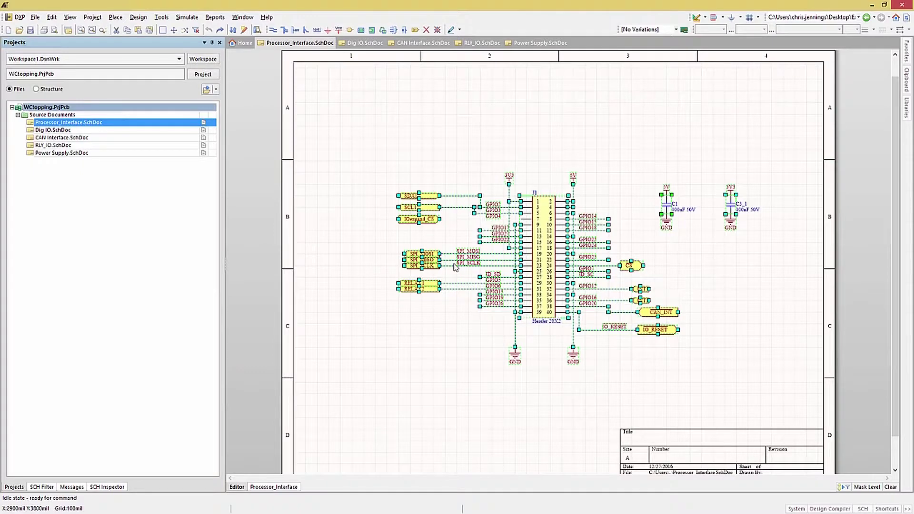
# Step: Apply Edit > Align > Align To Grid to the selection, then deselect
pyautogui.click(51, 17)
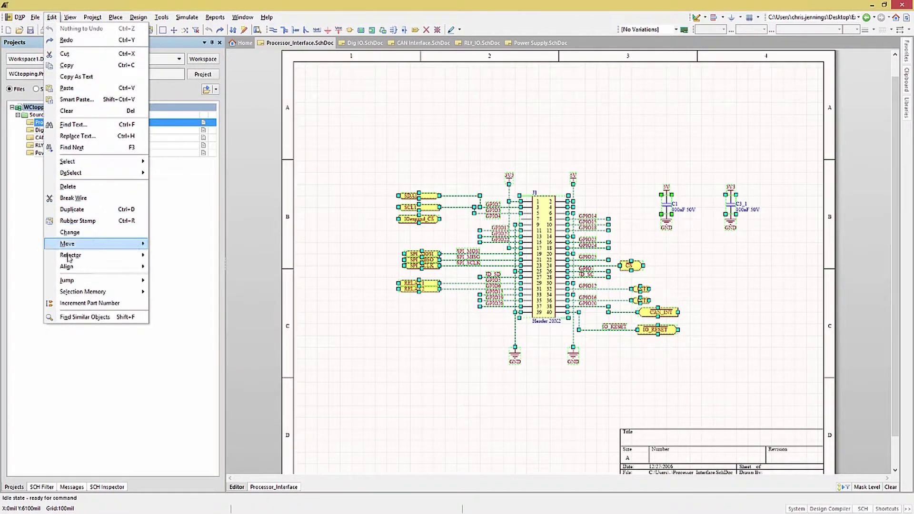
pyautogui.moveTo(73, 269)
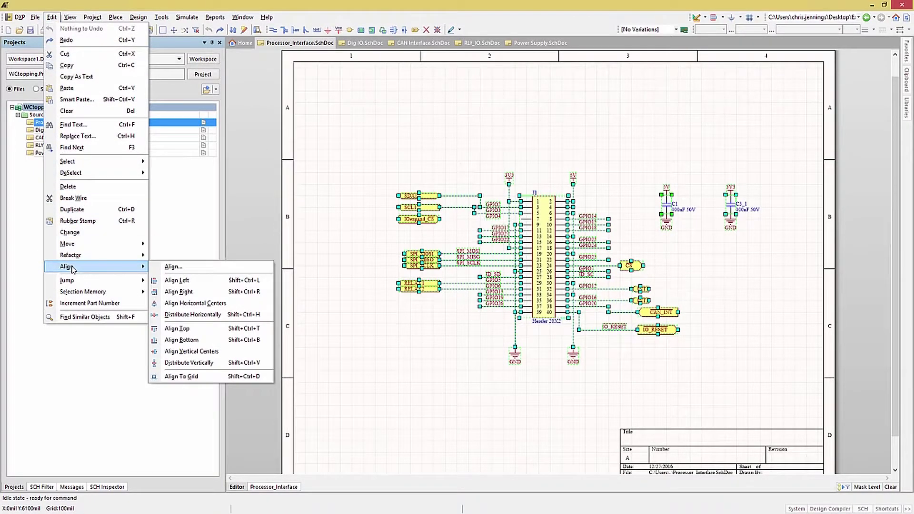
pyautogui.click(201, 378)
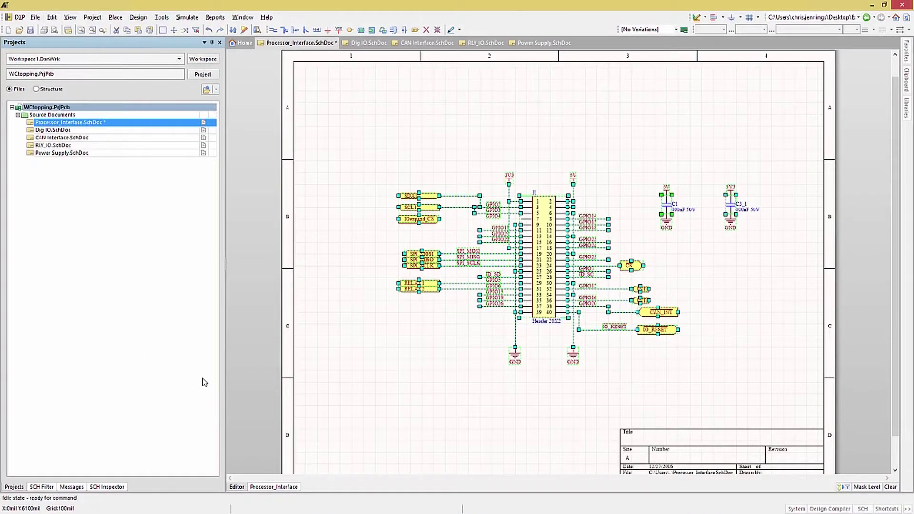
pyautogui.click(348, 378)
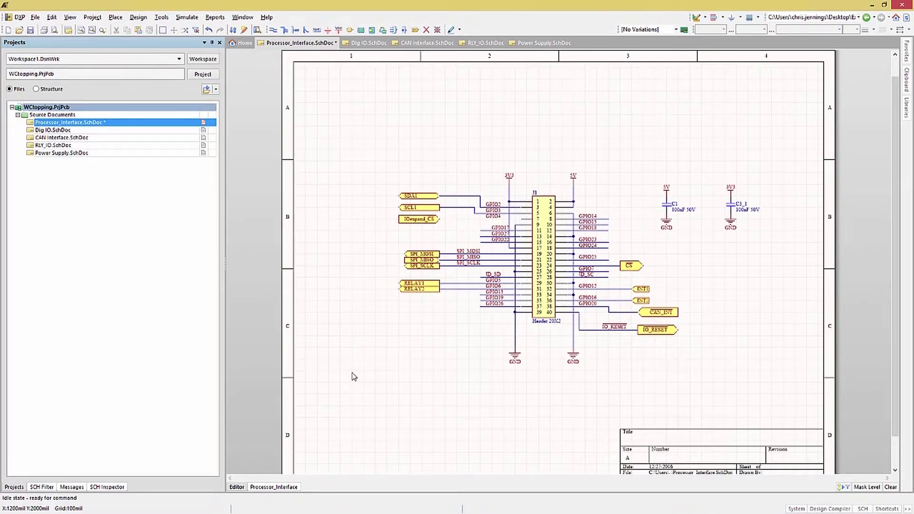
# Step: Undo and reapply Align To Grid, then shift the SPI_SCLK port label left
pyautogui.hotkey('ctrl', 'z')
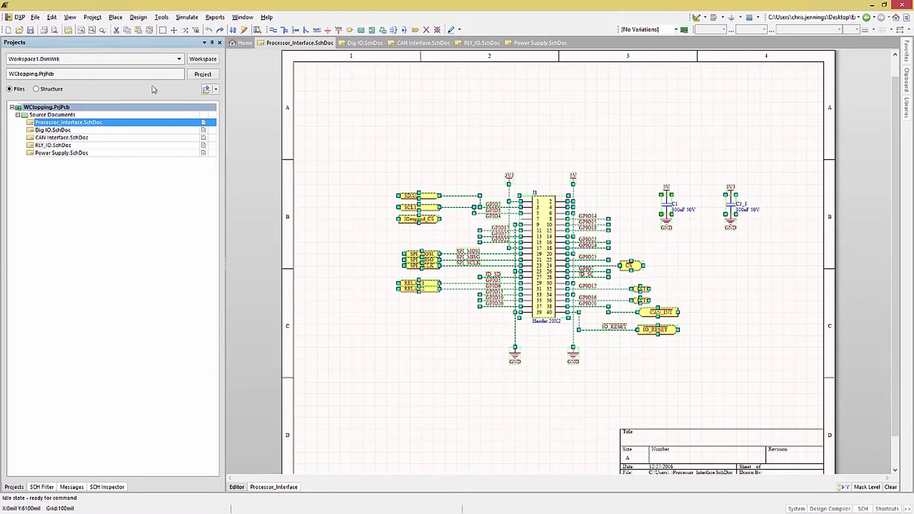
pyautogui.click(52, 17)
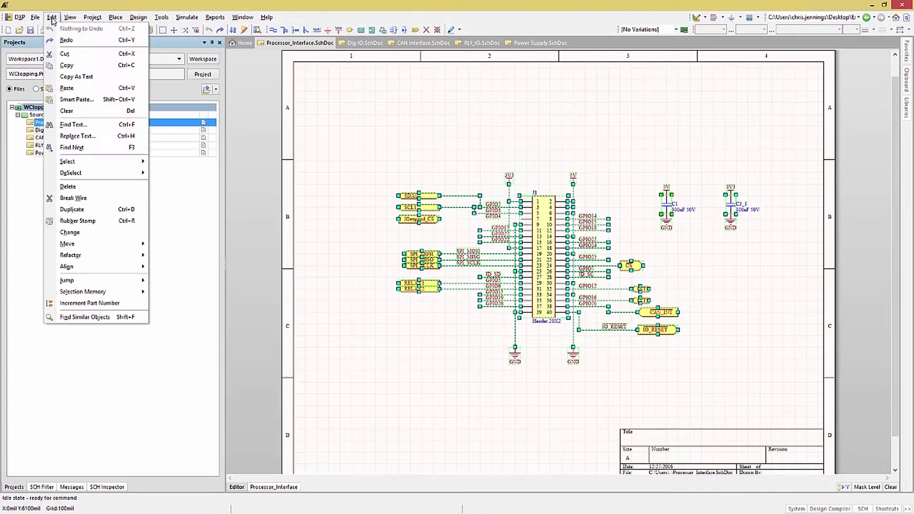
pyautogui.moveTo(72, 268)
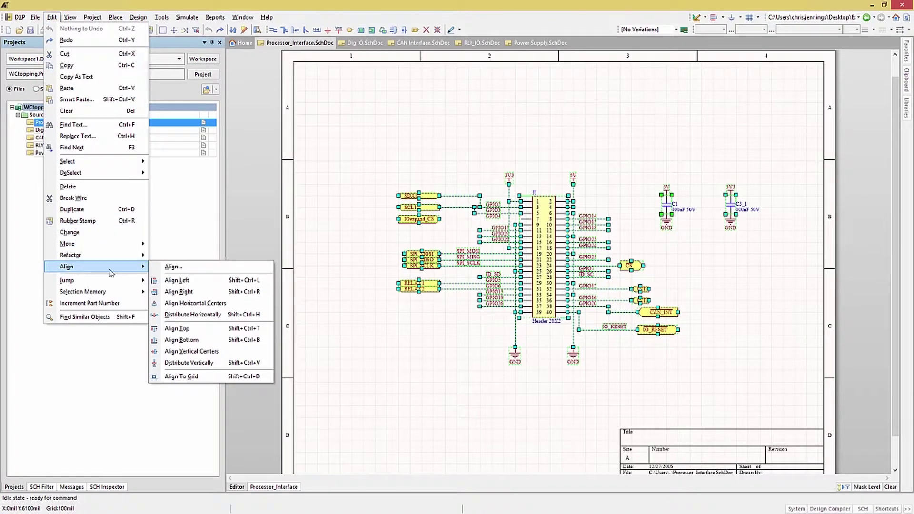
pyautogui.click(202, 376)
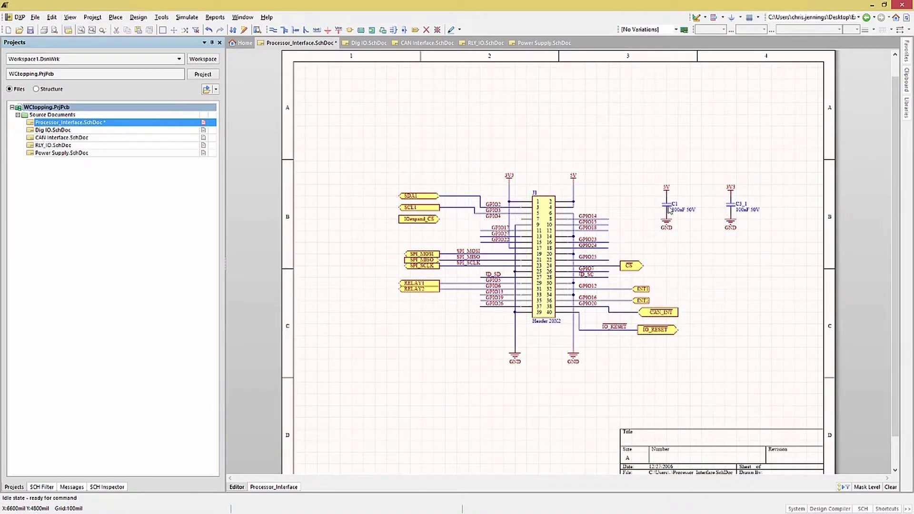
pyautogui.click(714, 17)
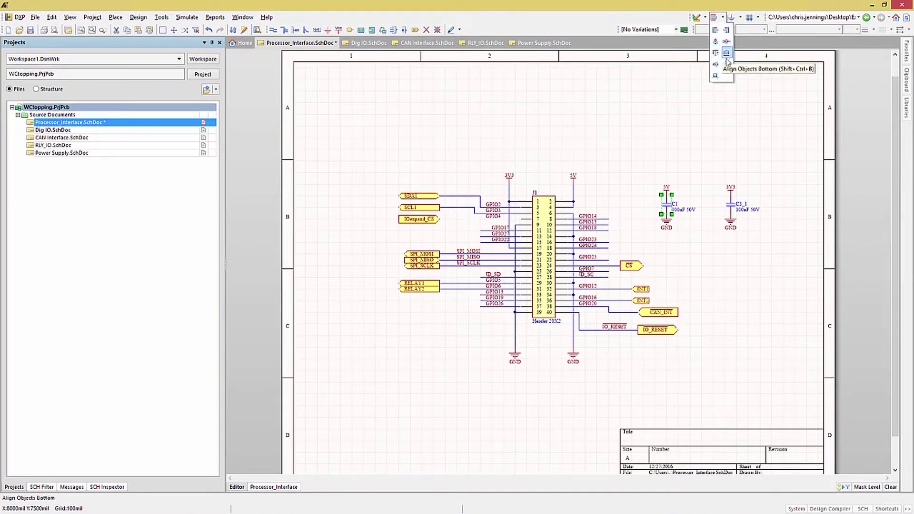
pyautogui.click(715, 76)
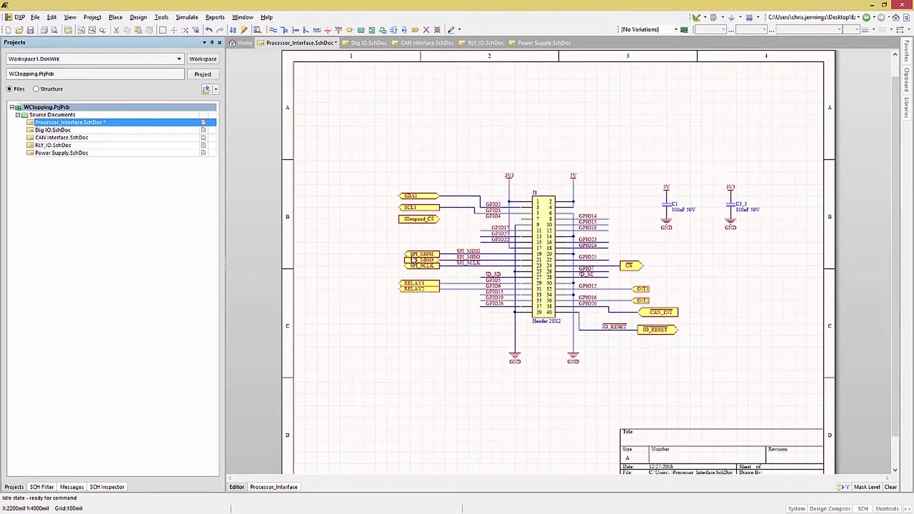
pyautogui.moveTo(412, 259); pyautogui.dragTo(359, 265)
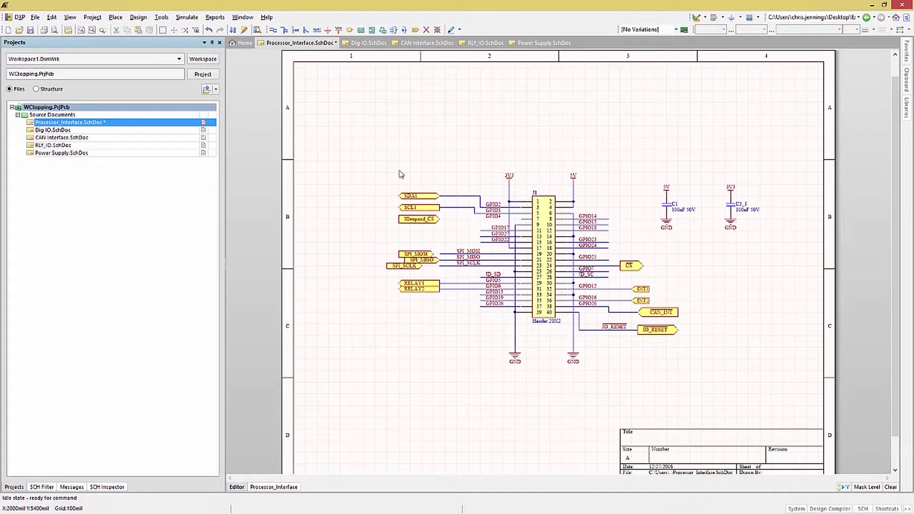
# Step: Align the six ports from SDA1 to SPI_SCLK by their right edges and save the sheet
pyautogui.moveTo(368, 161); pyautogui.dragTo(452, 279)
pyautogui.moveTo(452, 278); pyautogui.dragTo(452, 278)
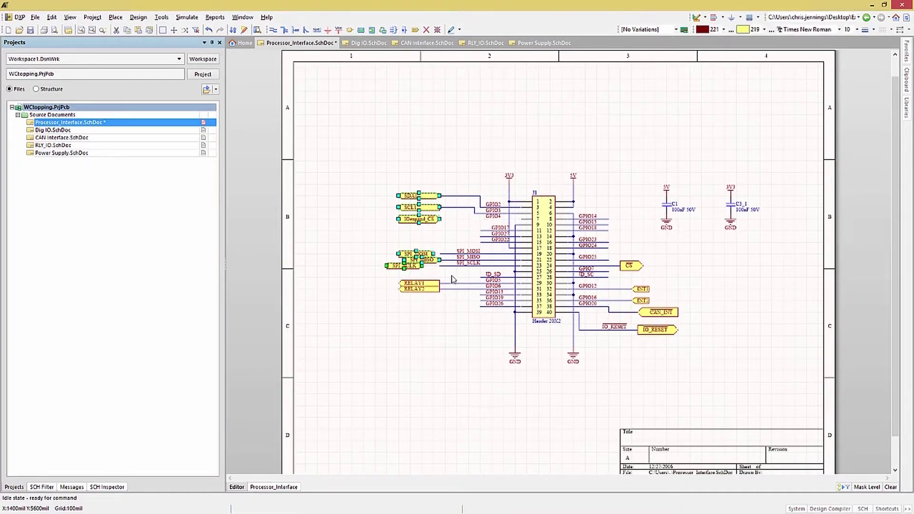
pyautogui.click(724, 18)
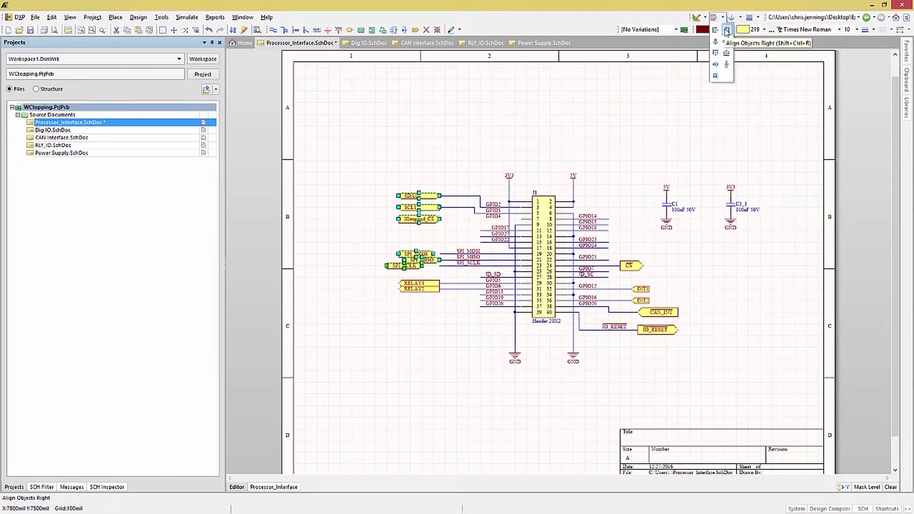
pyautogui.click(726, 31)
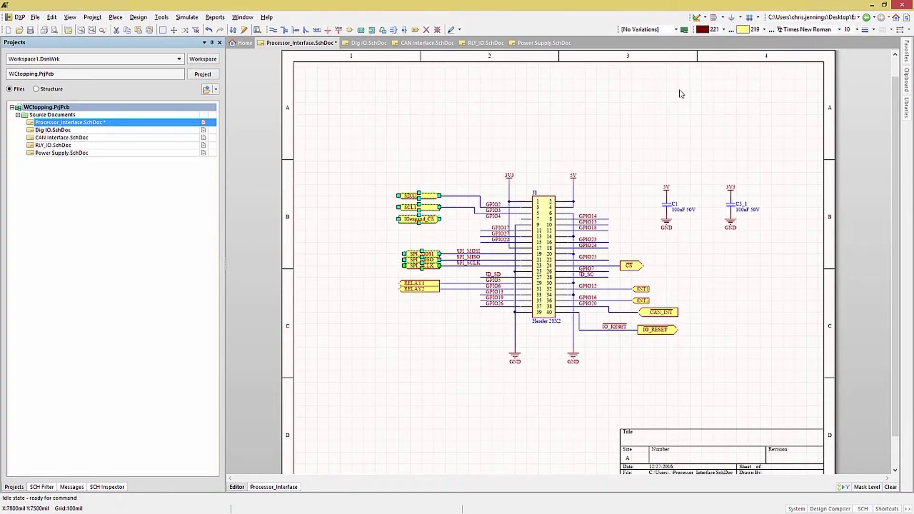
pyautogui.click(438, 126)
pyautogui.hotkey('ctrl', 's')
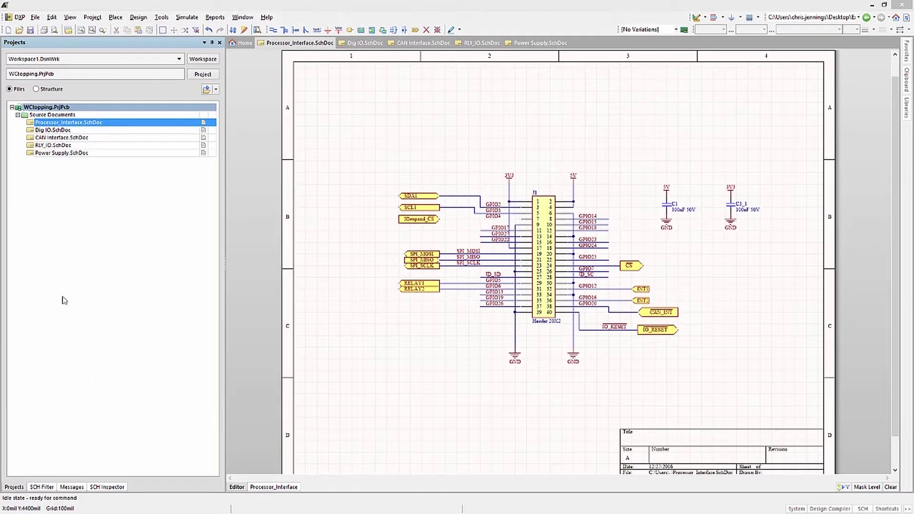
# Step: On the Power Supply sheet, colour the 12V net feeding IN and EN red
pyautogui.click(52, 154)
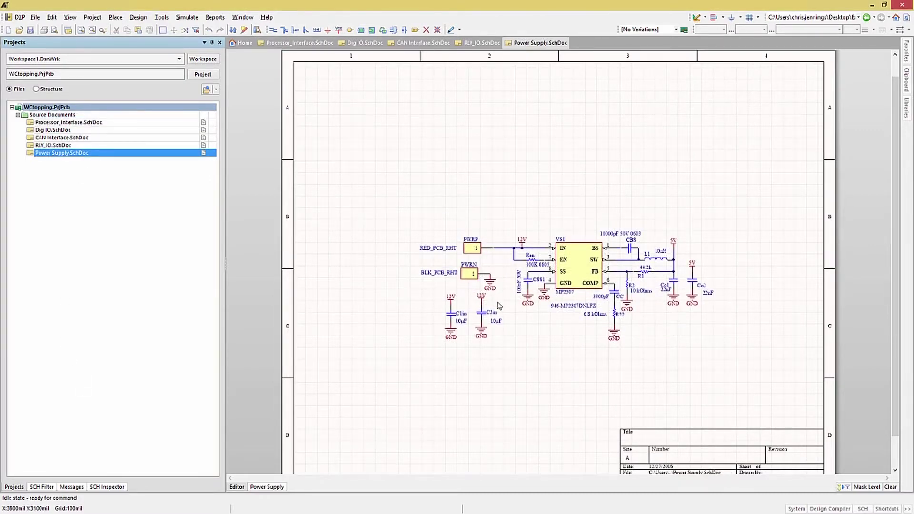
pyautogui.keyDown('ctrl'); pyautogui.scroll(1, 501, 300); pyautogui.keyUp('ctrl')
pyautogui.keyDown('ctrl'); pyautogui.scroll(2, 524, 278); pyautogui.keyUp('ctrl')
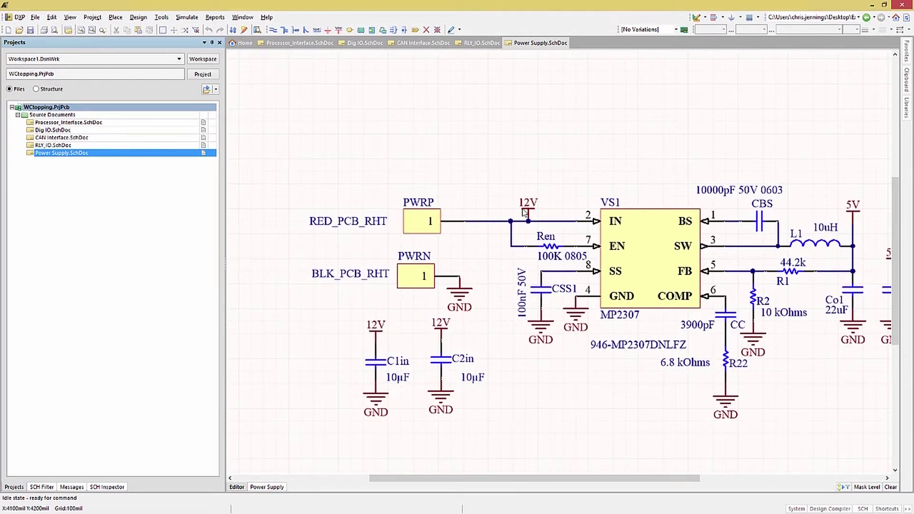
pyautogui.moveTo(524, 213)
pyautogui.click(459, 30)
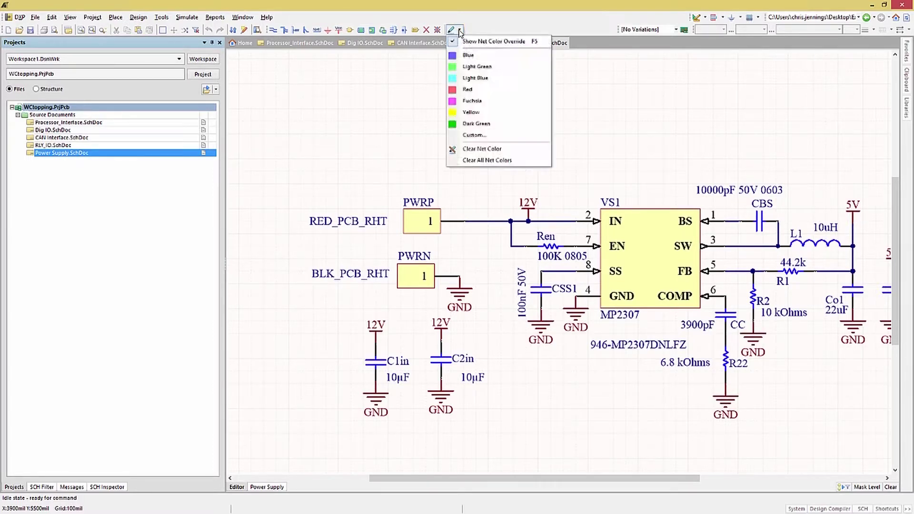
pyautogui.click(466, 89)
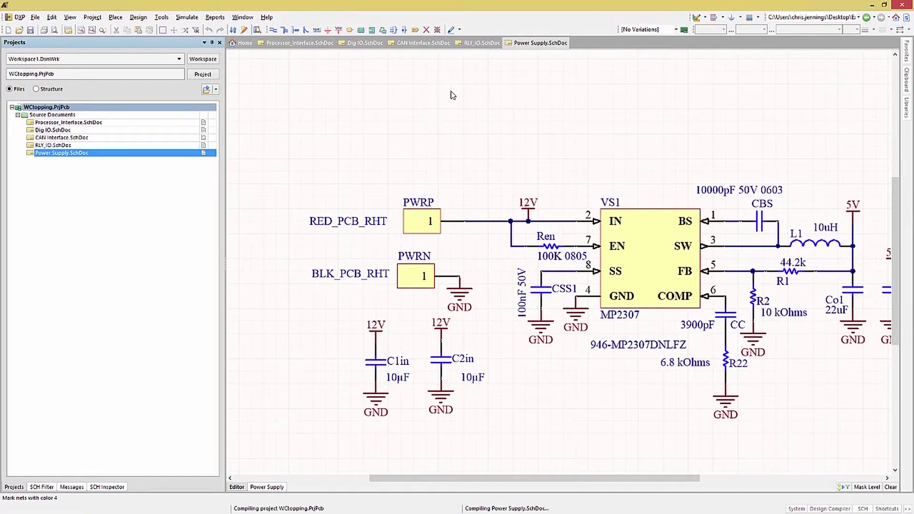
pyautogui.click(487, 221)
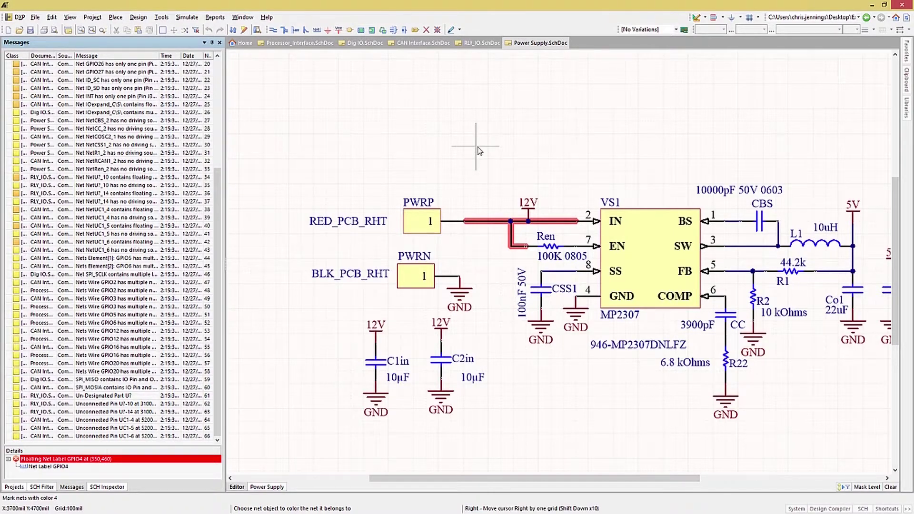
pyautogui.press('Escape')
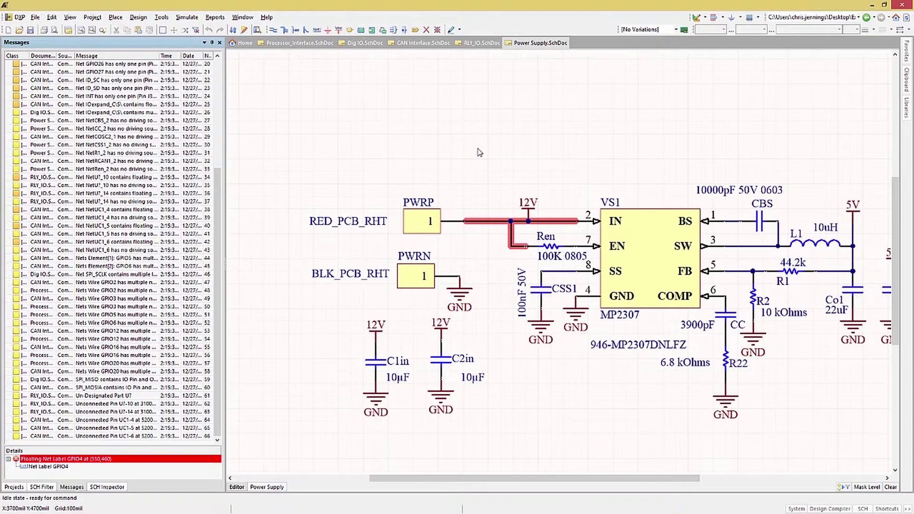
# Step: Clear the 12V net colour, mark it red again, then clear all net colours
pyautogui.click(459, 30)
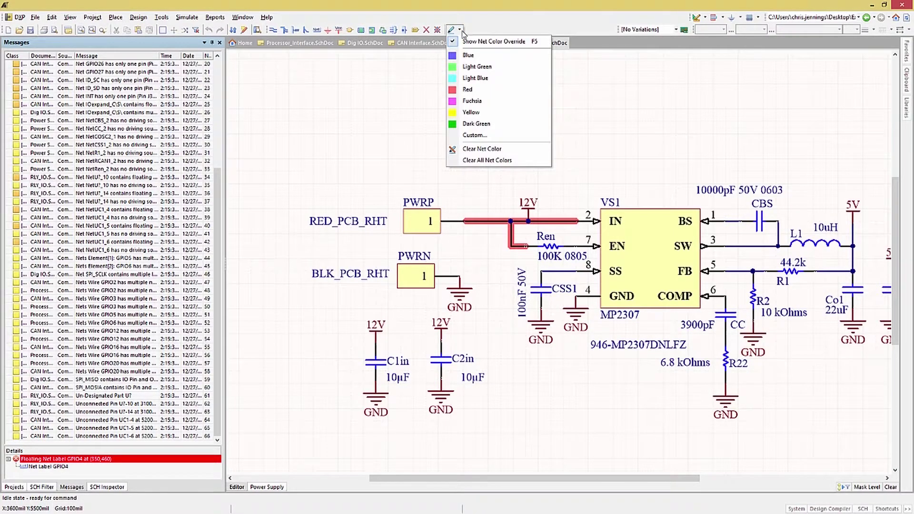
pyautogui.click(486, 160)
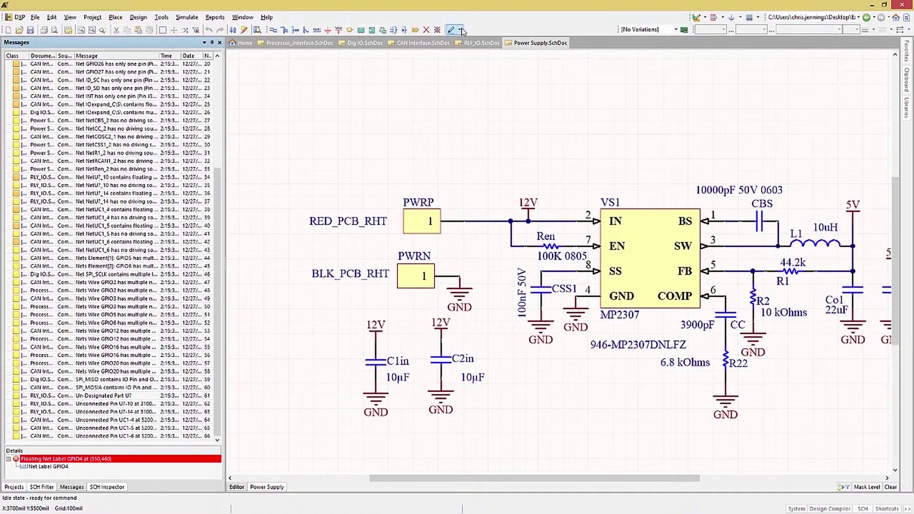
pyautogui.click(460, 30)
pyautogui.click(471, 99)
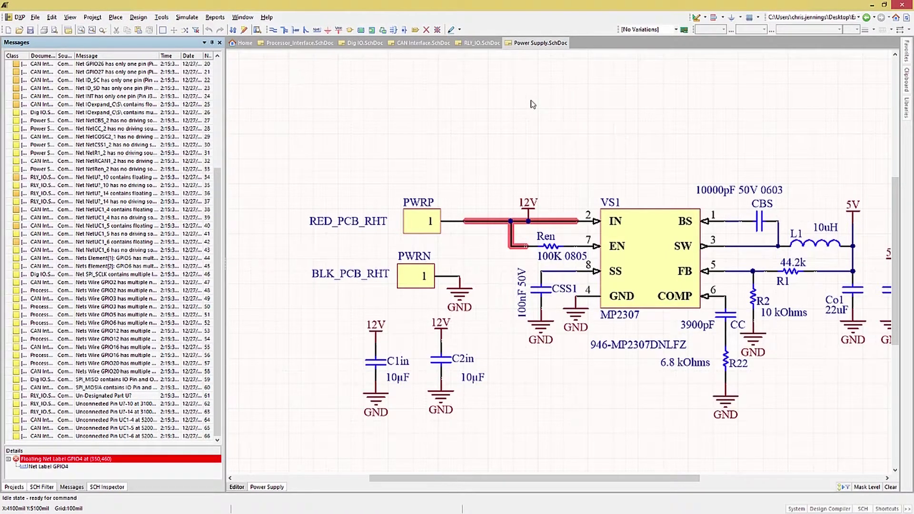
pyautogui.click(460, 30)
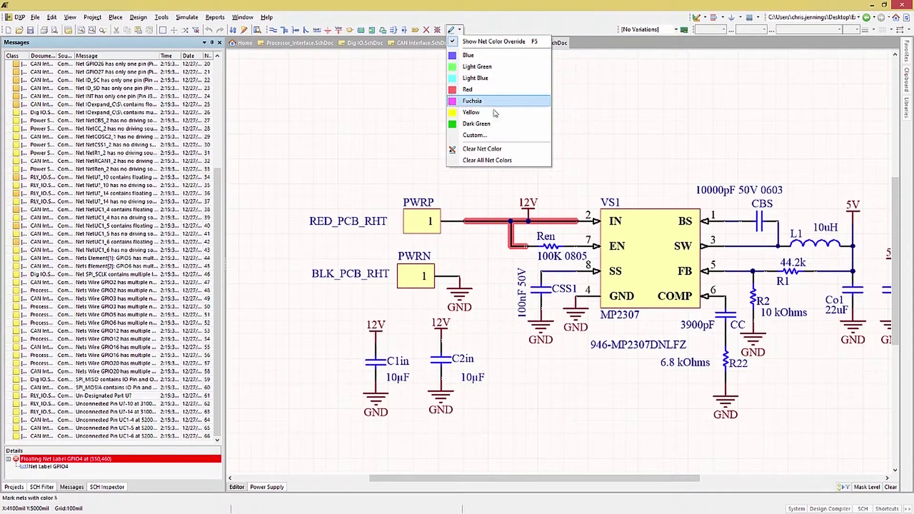
pyautogui.click(481, 162)
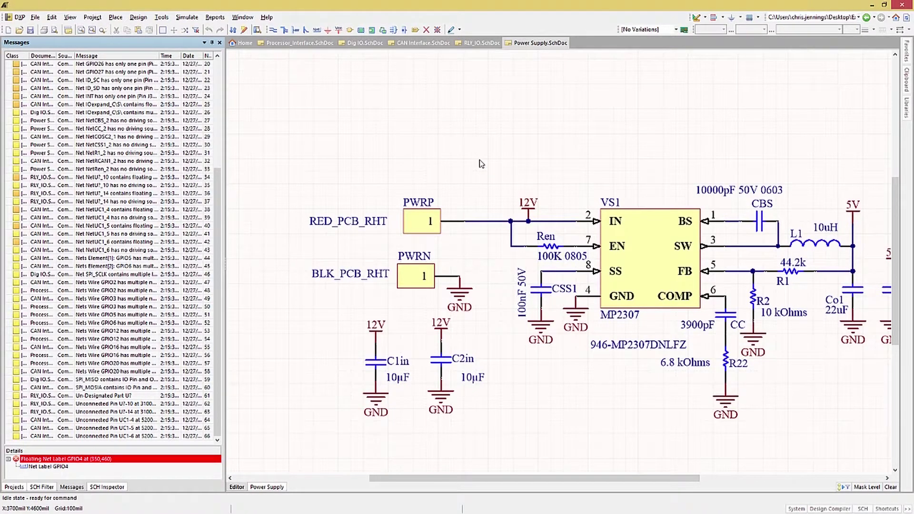
pyautogui.click(14, 486)
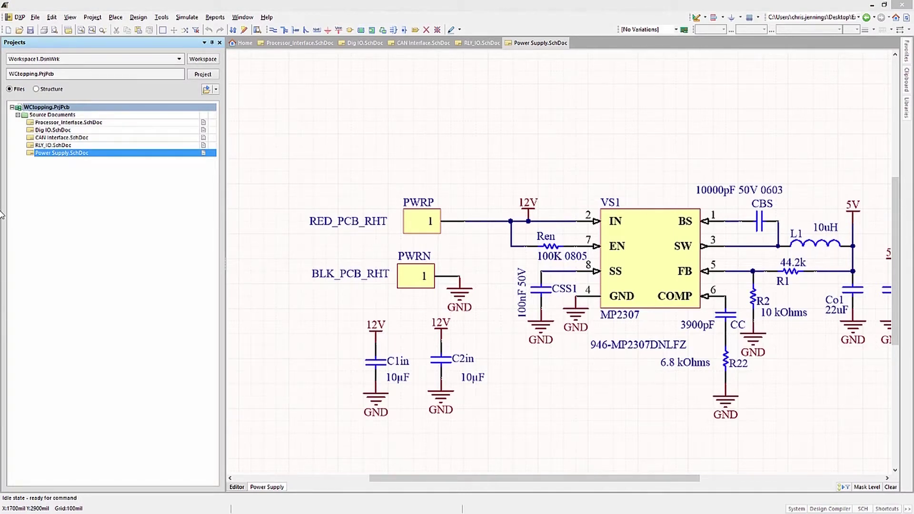
# Step: Open Processor_Interface.SchDoc and launch Tools > Annotation > Annotate Schematics
pyautogui.doubleClick(59, 122)
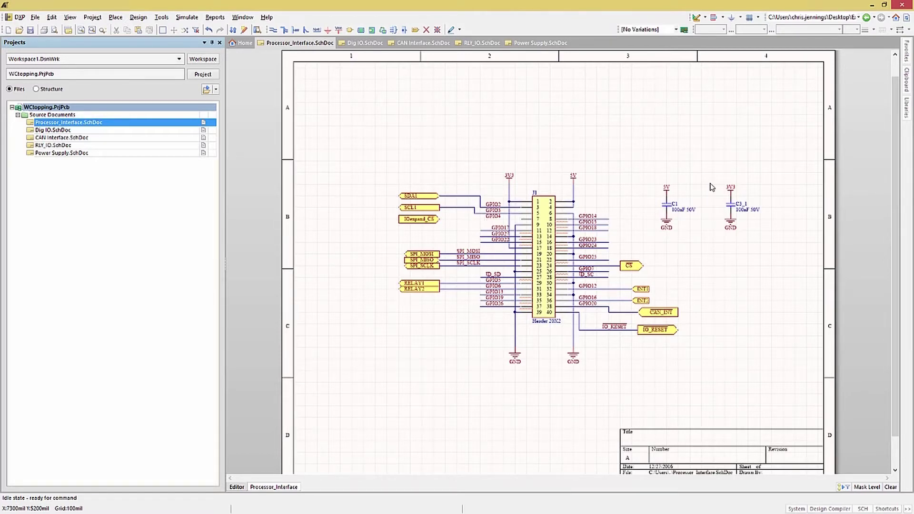
pyautogui.click(162, 17)
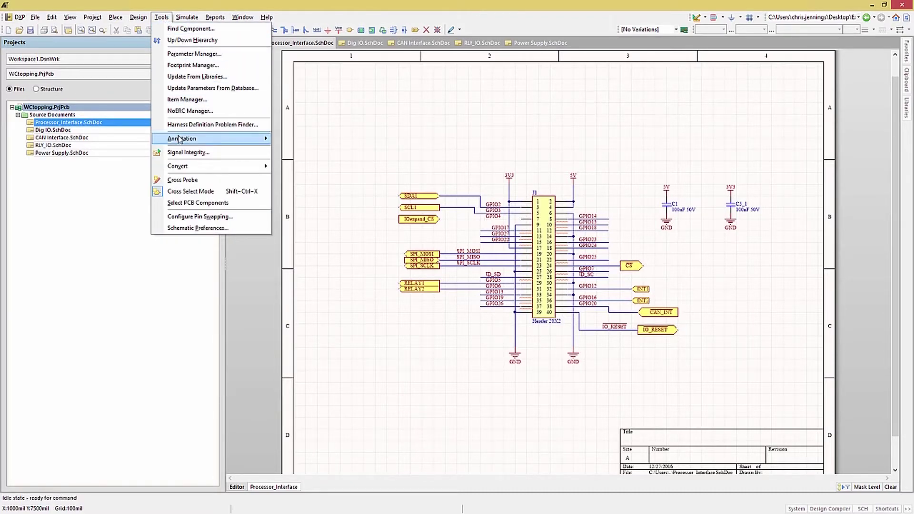
pyautogui.moveTo(180, 139)
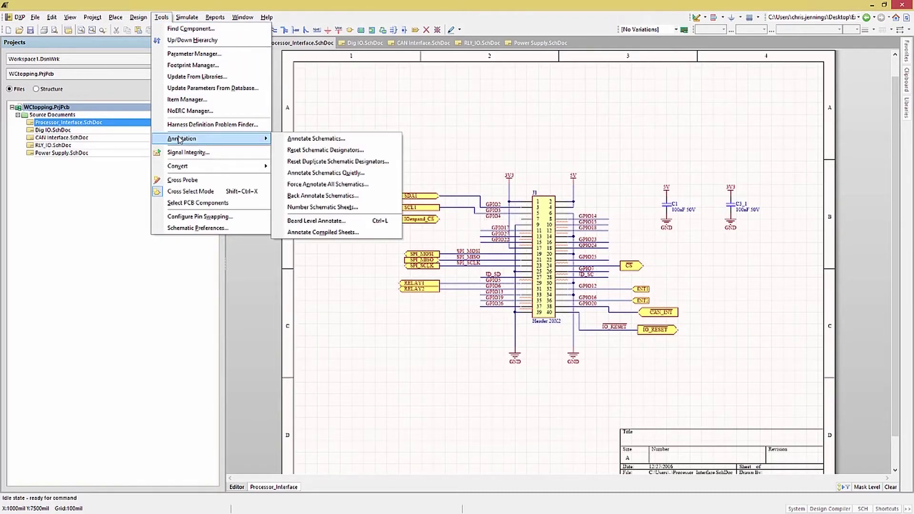
pyautogui.click(326, 139)
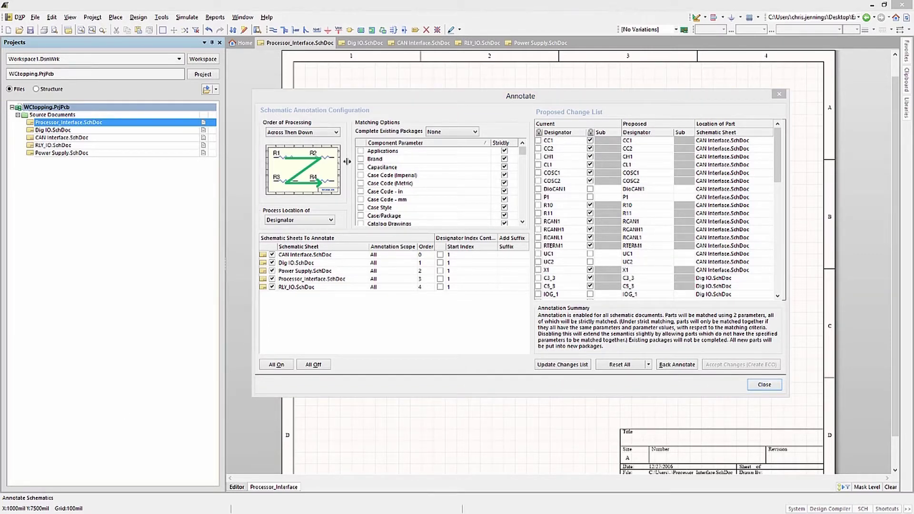
# Step: Keep Across Then Down order, keep Dig IO.SchDoc included, and mark COSC1's designator to keep
pyautogui.click(336, 133)
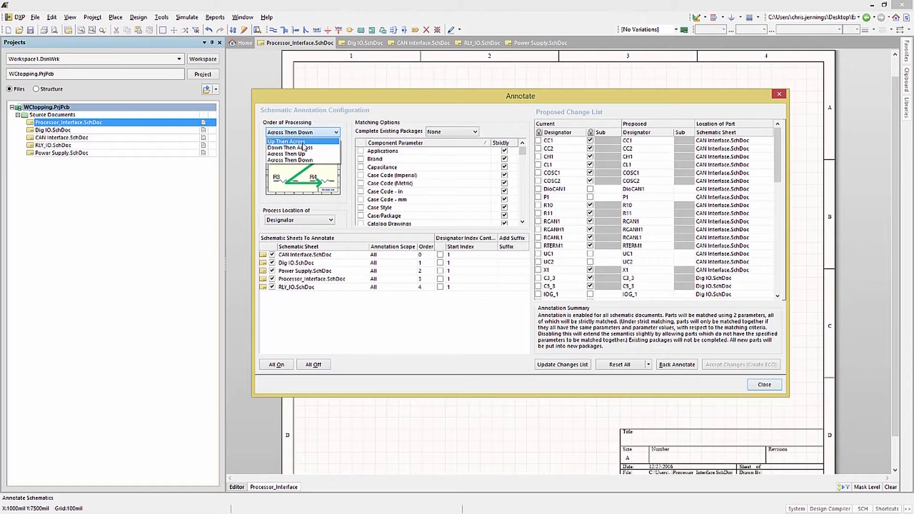
pyautogui.click(300, 160)
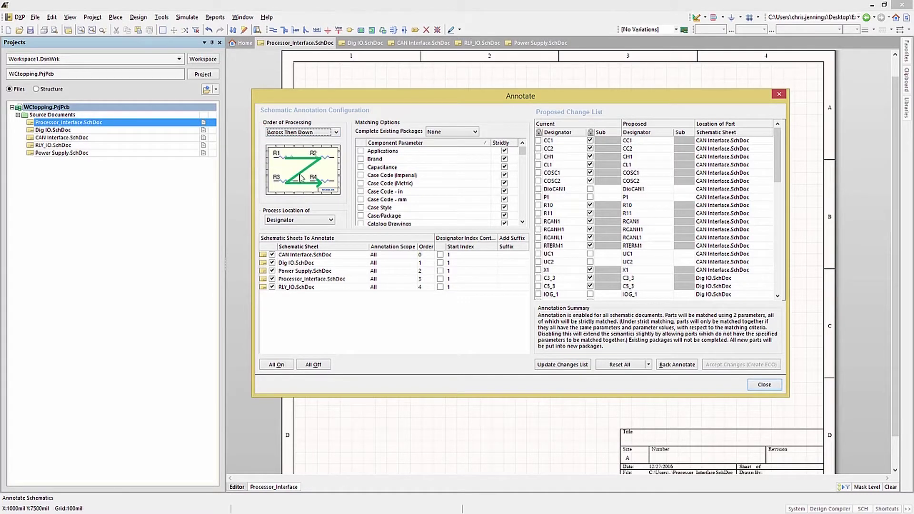
pyautogui.click(263, 265)
pyautogui.click(272, 262)
pyautogui.click(271, 263)
pyautogui.click(538, 173)
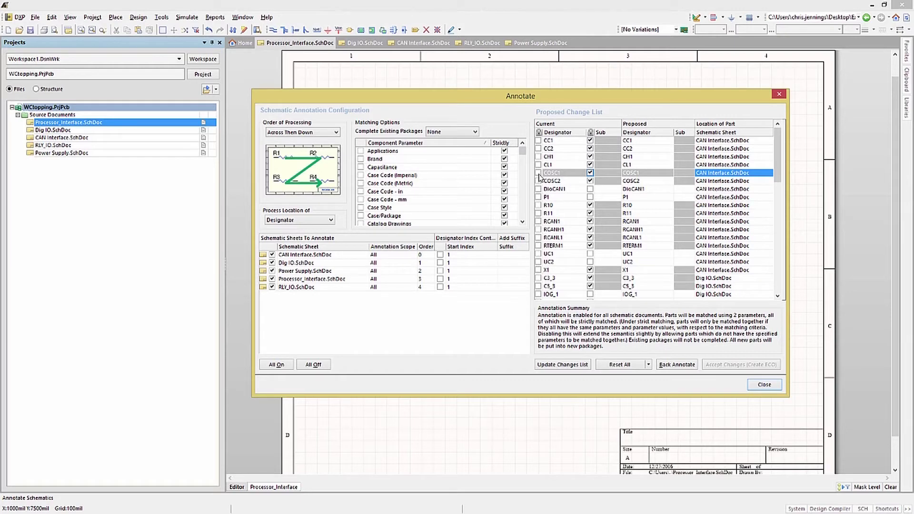
# Step: Reset all designators, regenerate numbered proposals, and create the change order
pyautogui.click(621, 365)
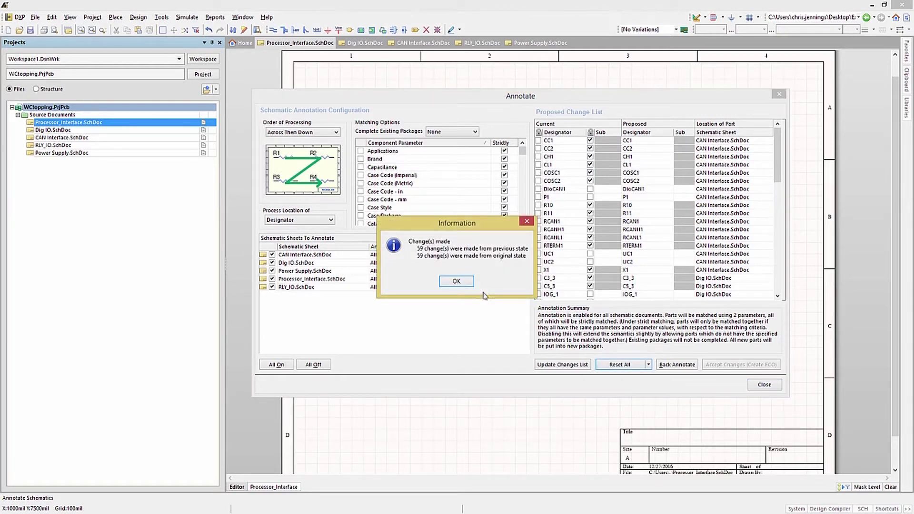
pyautogui.click(457, 281)
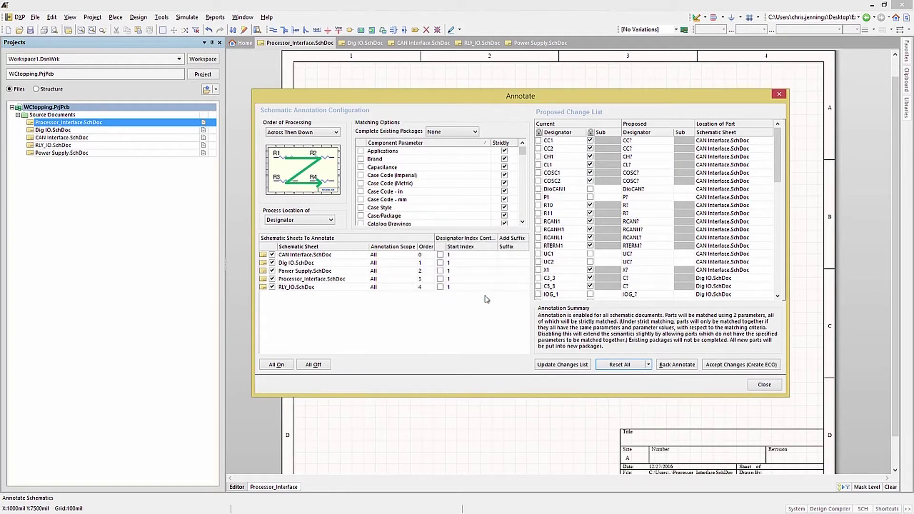
pyautogui.click(563, 365)
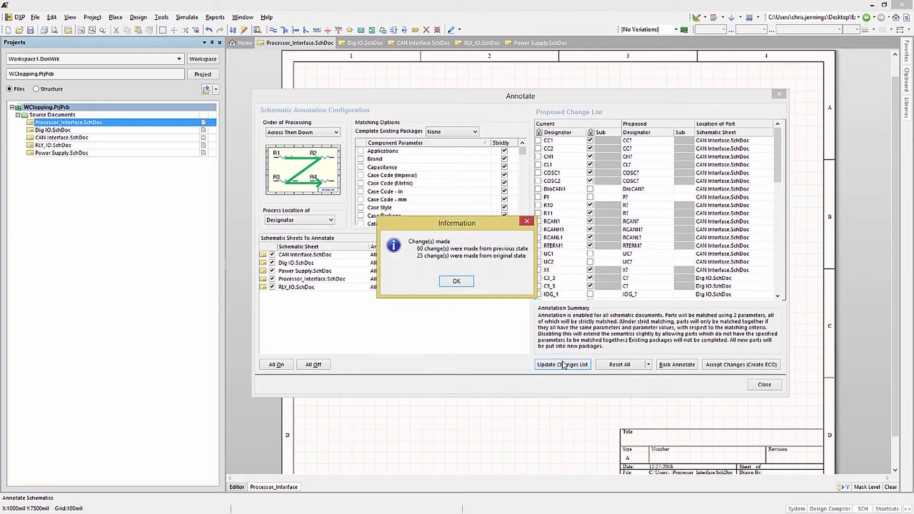
pyautogui.click(456, 281)
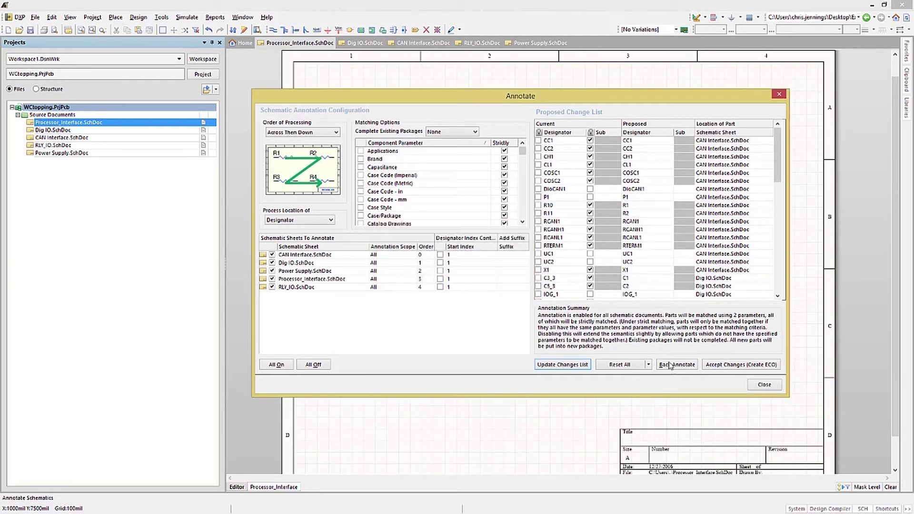
pyautogui.click(722, 368)
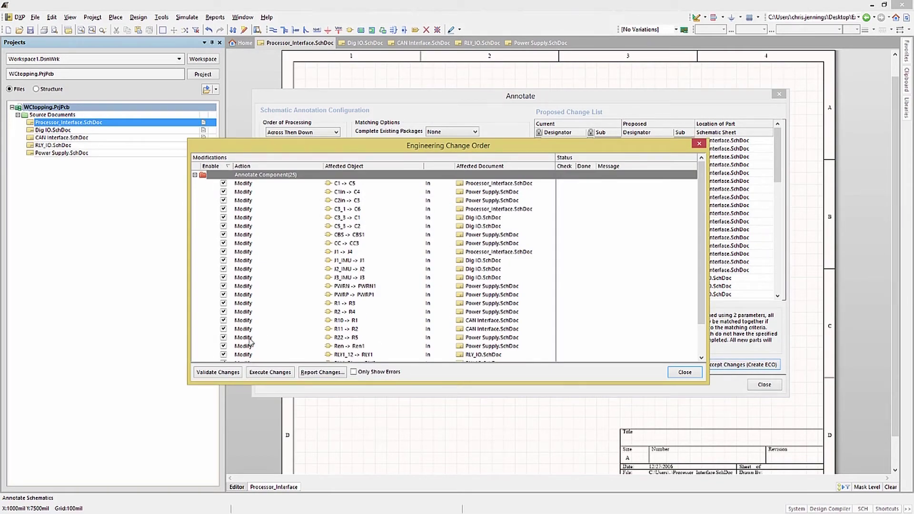
# Step: Execute the 25 designator changes, then close the ECO and Annotate dialogs
pyautogui.click(269, 372)
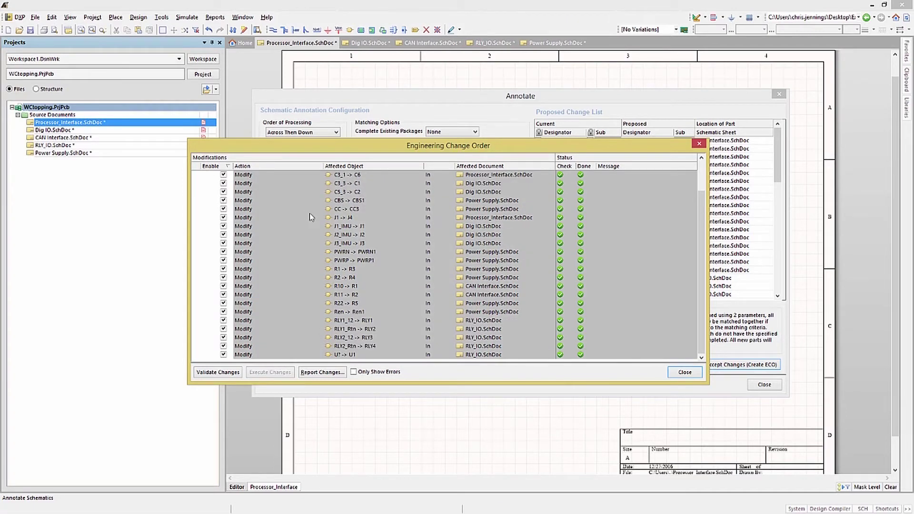
pyautogui.click(683, 373)
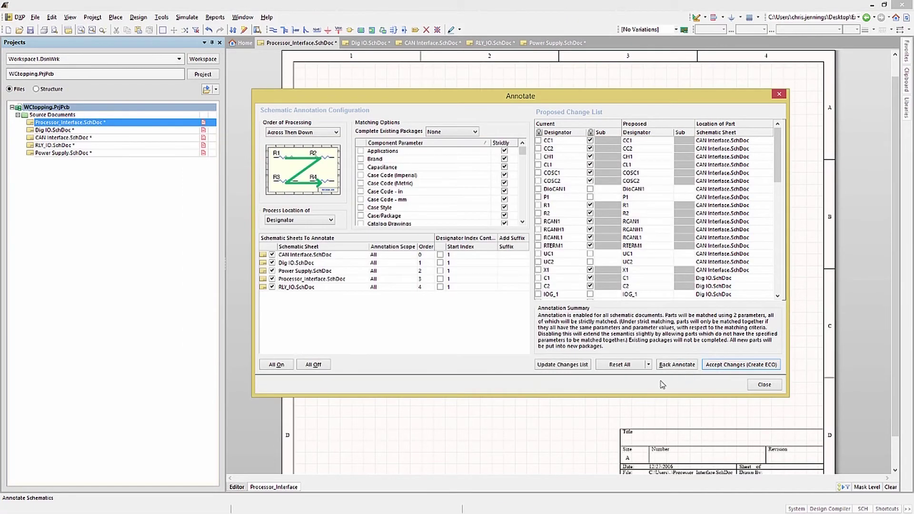
pyautogui.click(761, 385)
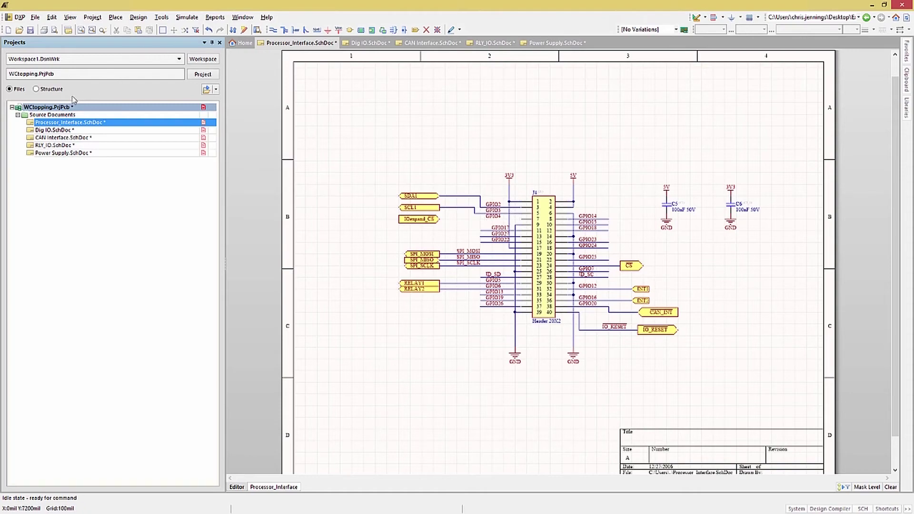
# Step: Bring up the File menu's Save All option for the re-annotated Processor_Interface sheet
pyautogui.click(35, 17)
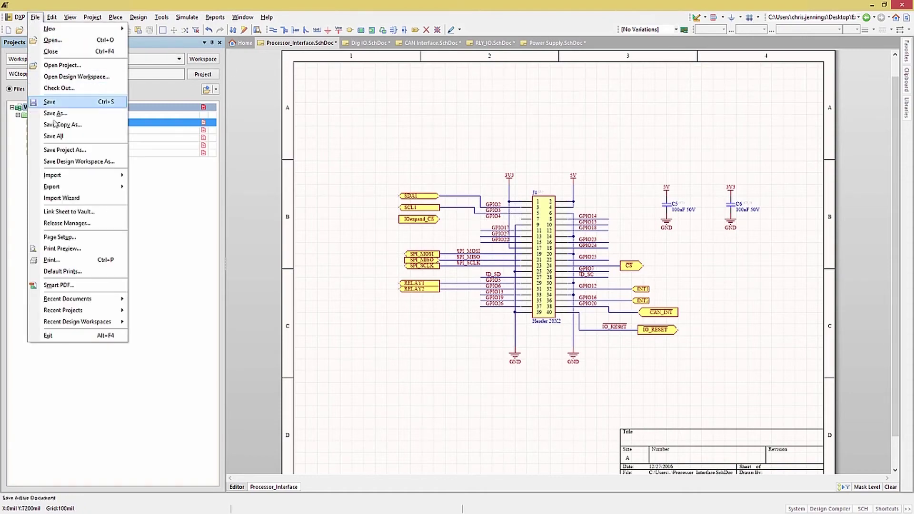